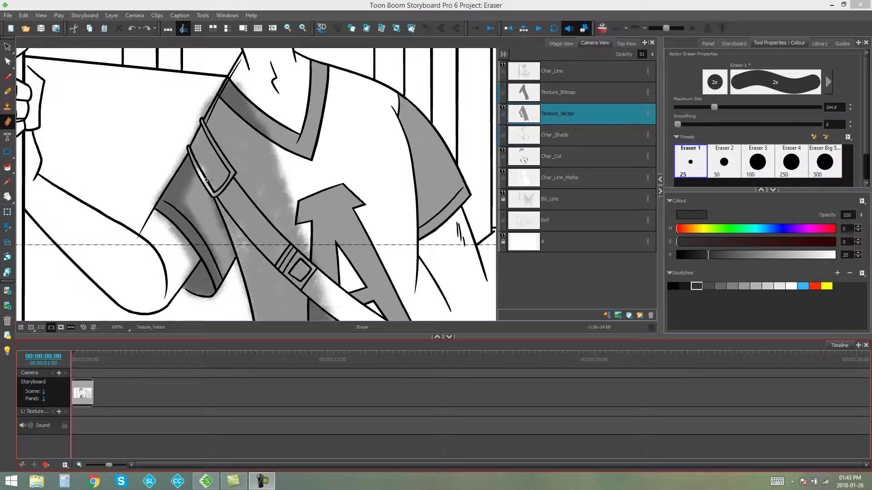
Step: Shrink the vector eraser's maximum size from about 105 to 32.5 with a Ctrl+Alt drag
click(436, 7)
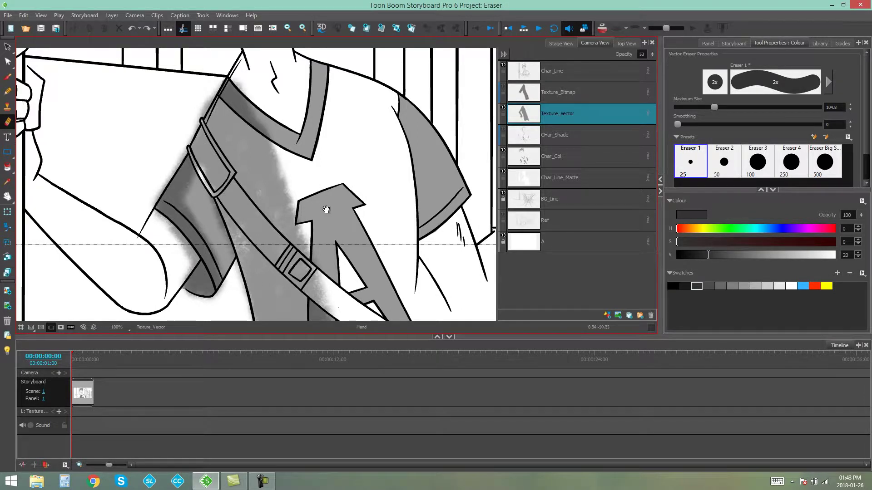
mouse_move(264, 280)
mouse_down()
mouse_move(320, 235)
mouse_move(295, 239)
mouse_up()
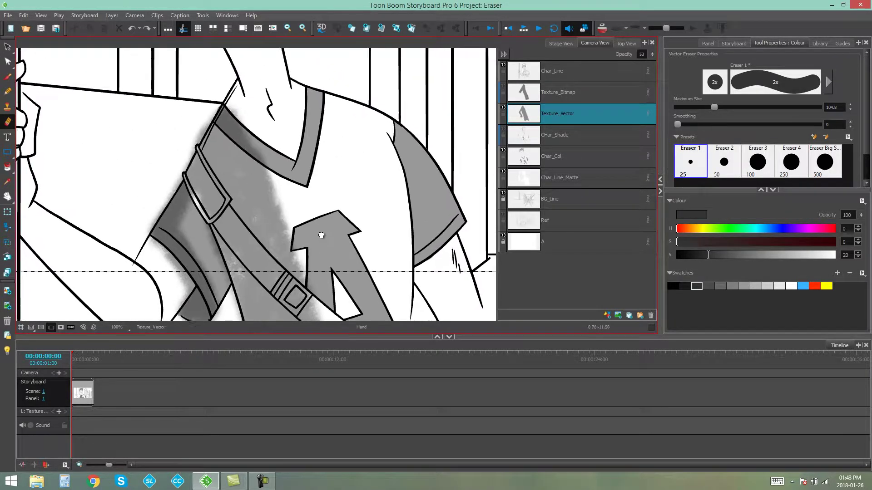
scroll(295, 239, up, 1)
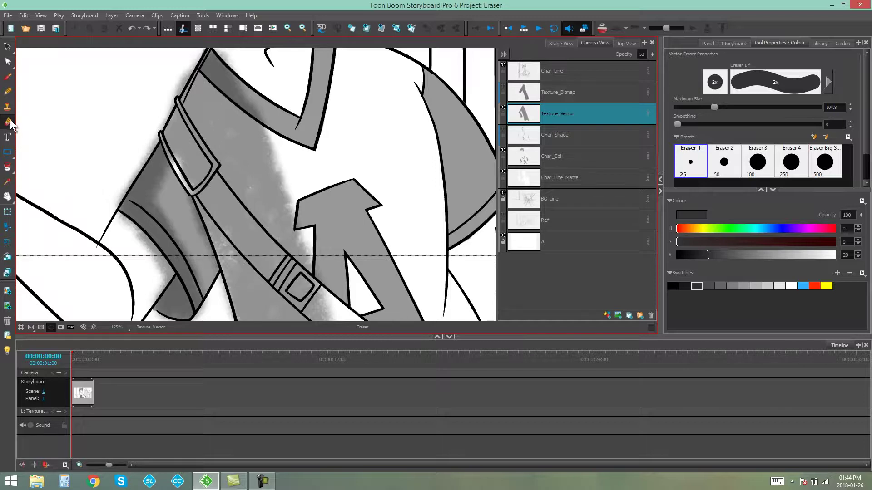
click(828, 85)
click(437, 131)
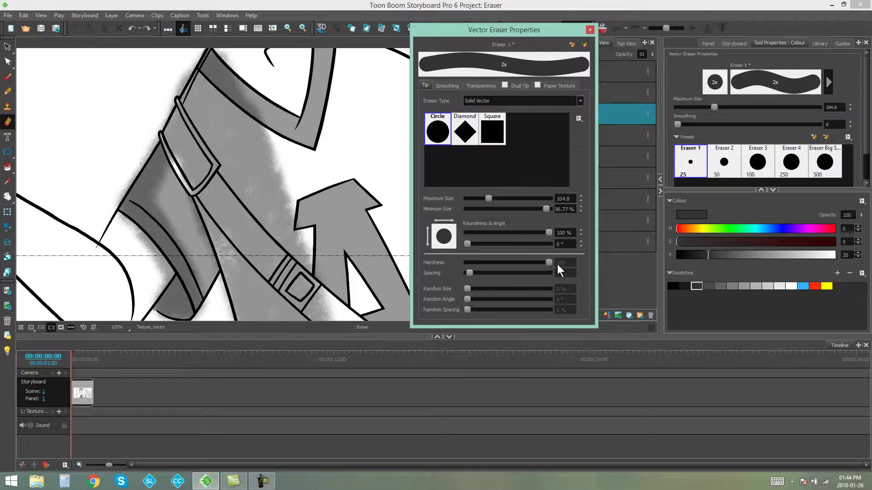
click(590, 30)
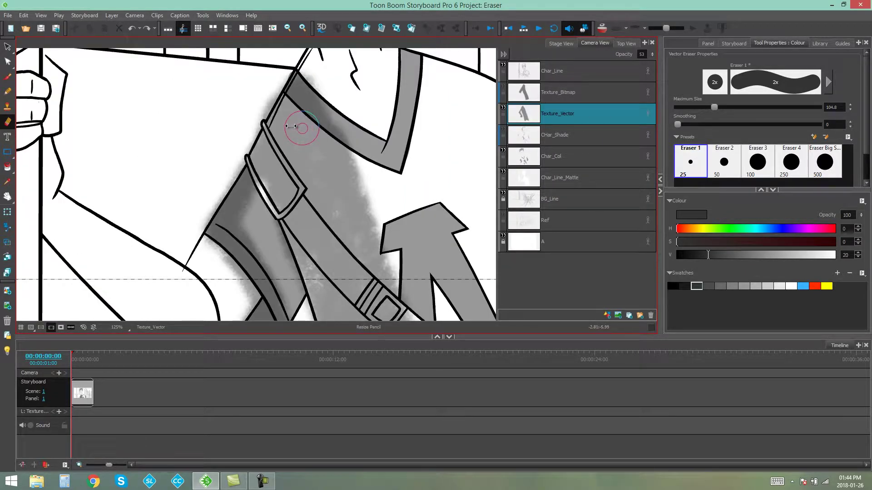
mouse_move(291, 127)
mouse_down()
mouse_move(262, 113)
mouse_move(289, 73)
mouse_move(264, 114)
mouse_move(282, 85)
mouse_move(254, 161)
mouse_up()
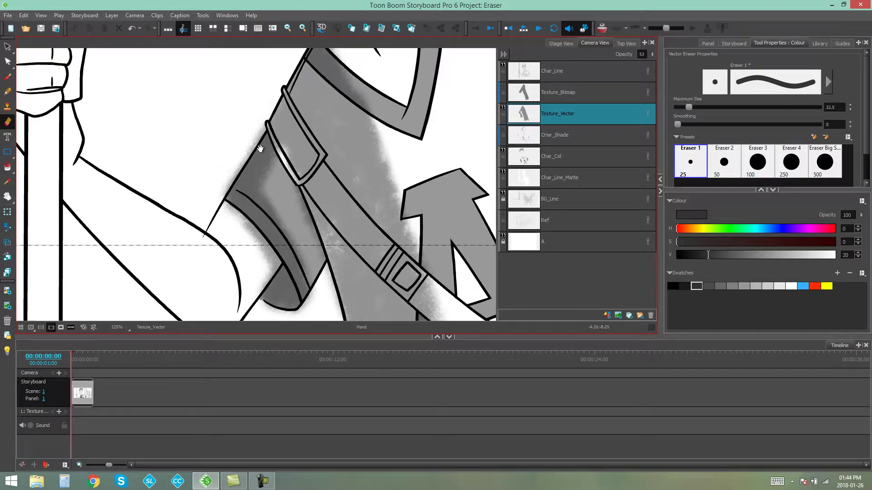
scroll(255, 159, down, 2)
scroll(249, 183, right, 3)
scroll(245, 207, down, 2)
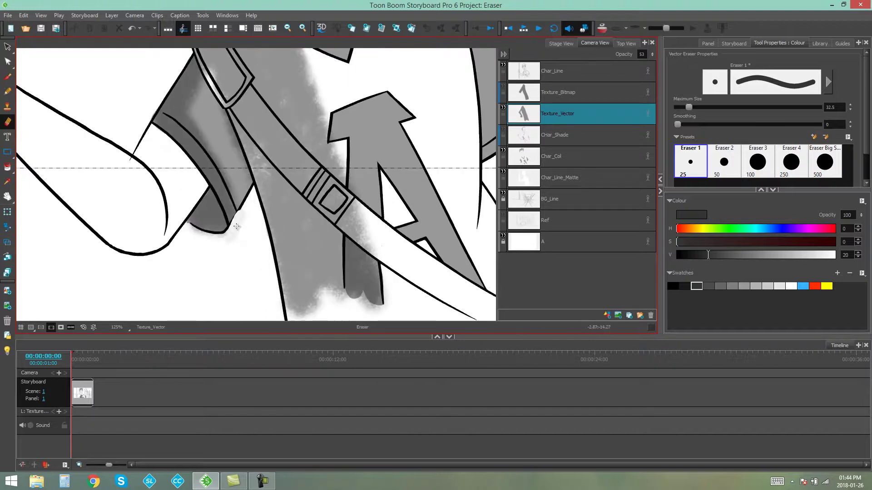
scroll(244, 207, up, 3)
key(alt+s)
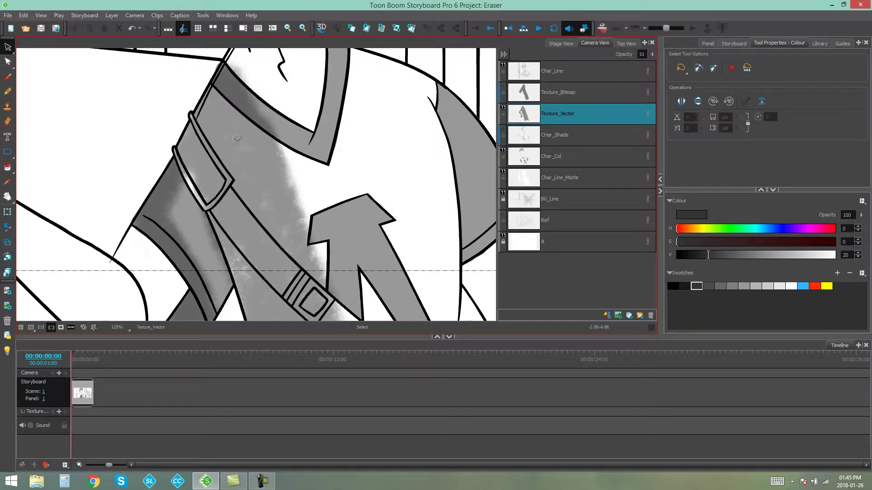
click(236, 138)
scroll(234, 127, up, 2)
scroll(271, 114, left, 2)
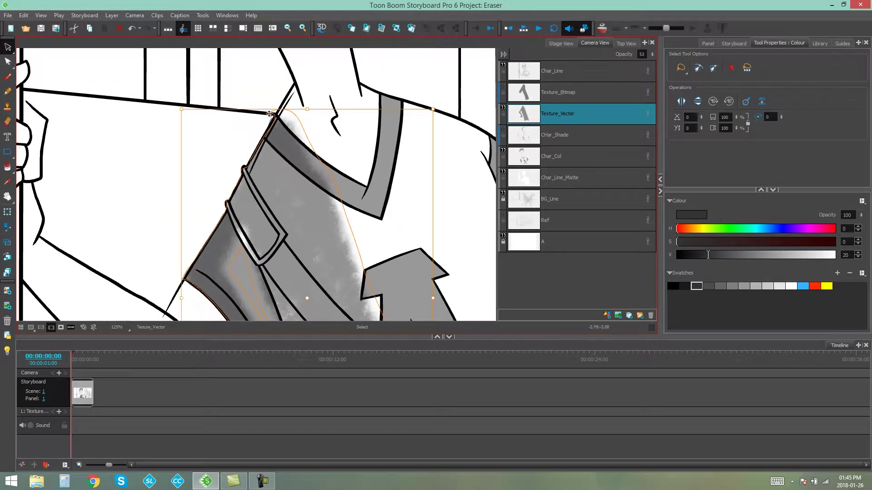
scroll(241, 162, up, 2)
scroll(244, 142, up, 3)
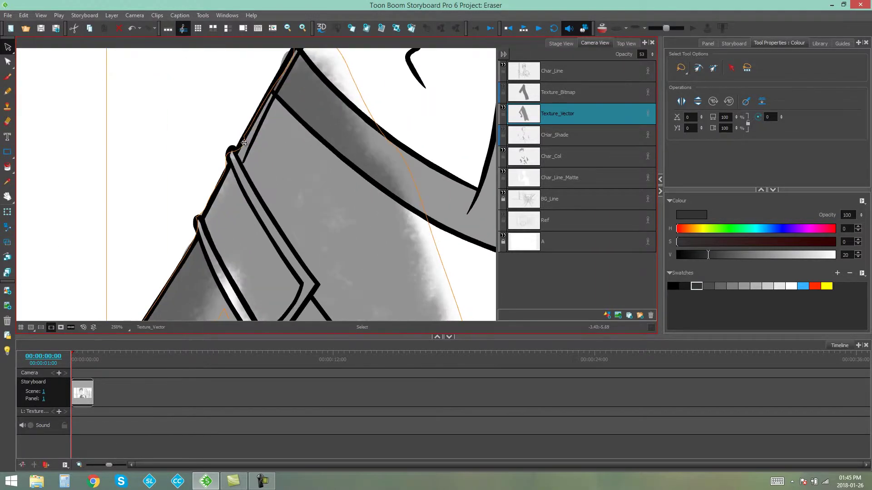
key(Escape)
scroll(272, 116, down, 5)
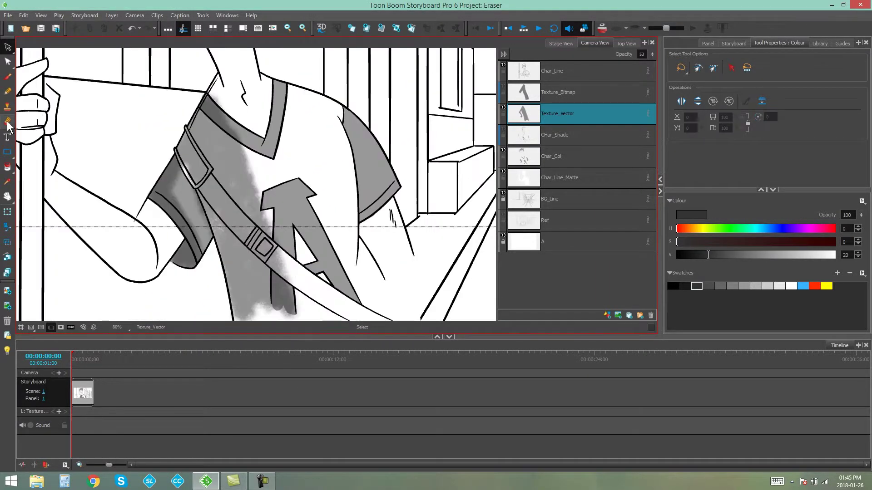
click(8, 122)
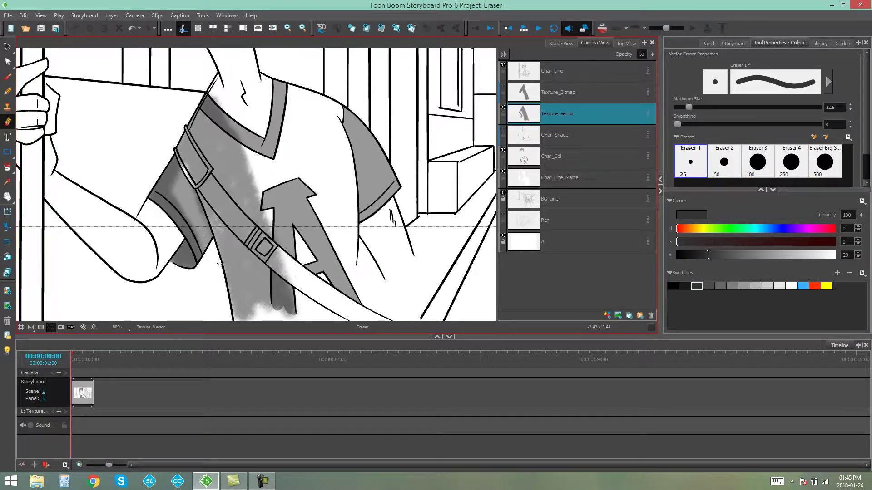
scroll(211, 231, up, 1)
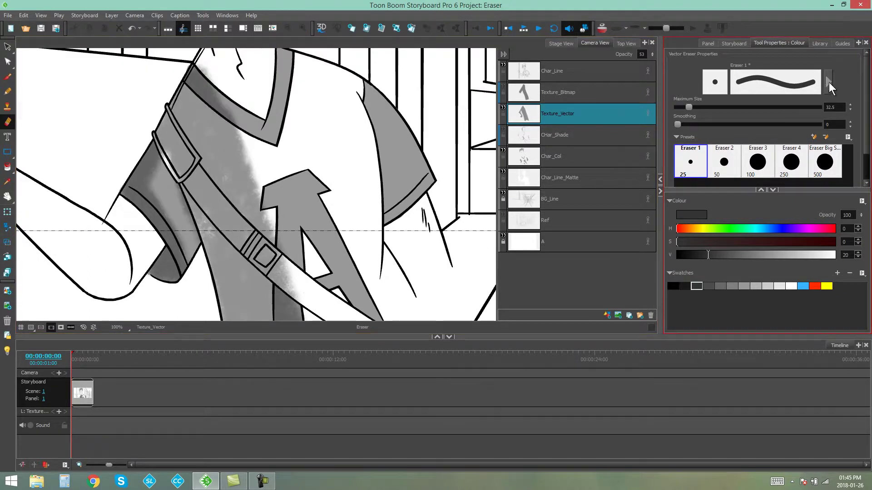
Step: Switch the vector eraser to Textured Eraser and lower its hardness to 27.5
click(831, 81)
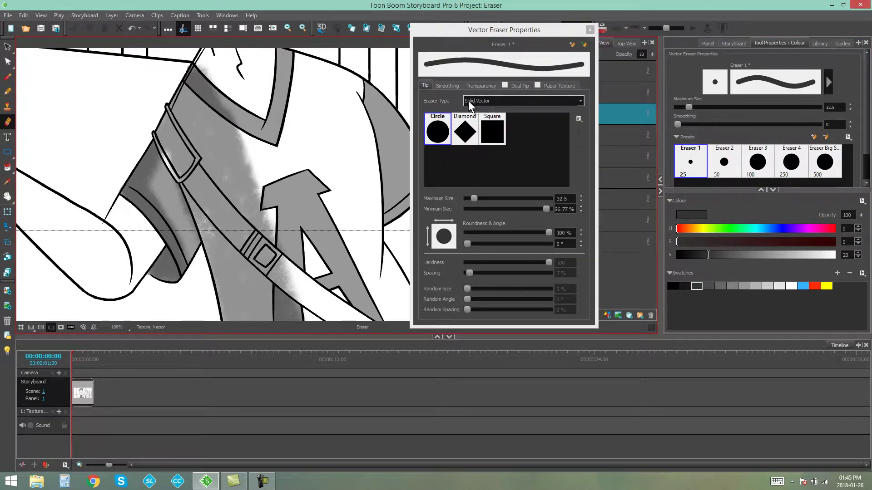
click(535, 101)
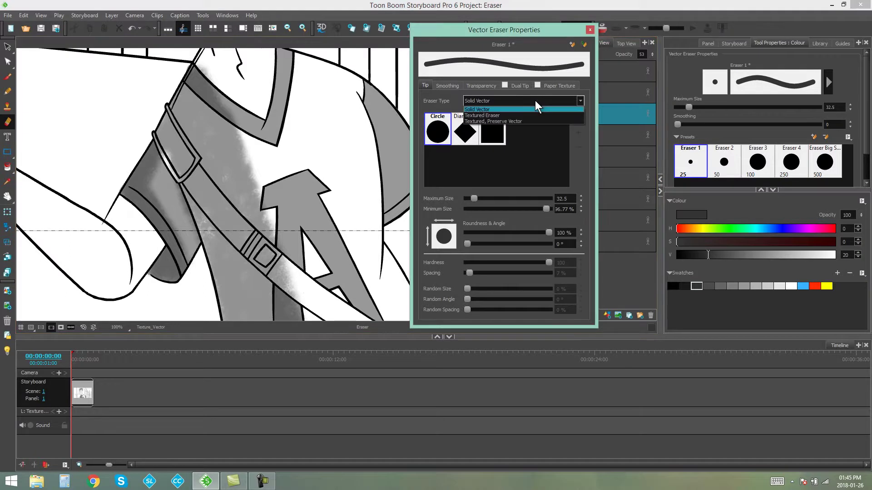
click(477, 115)
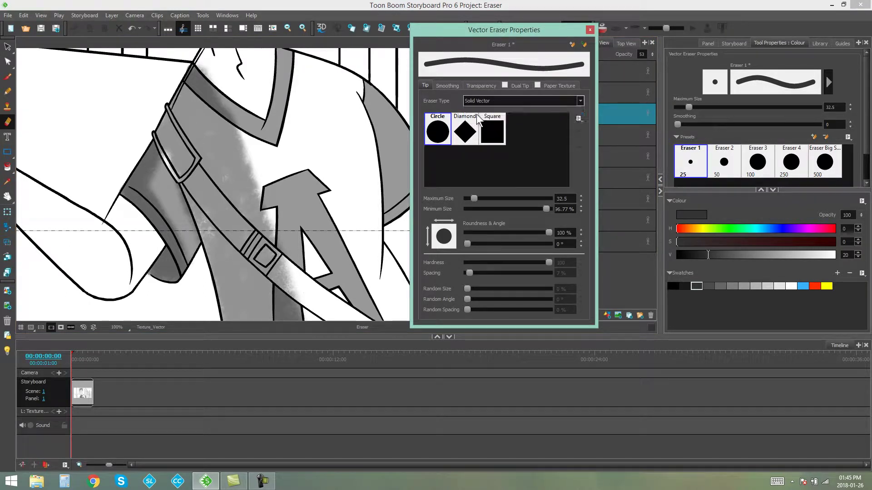
click(495, 103)
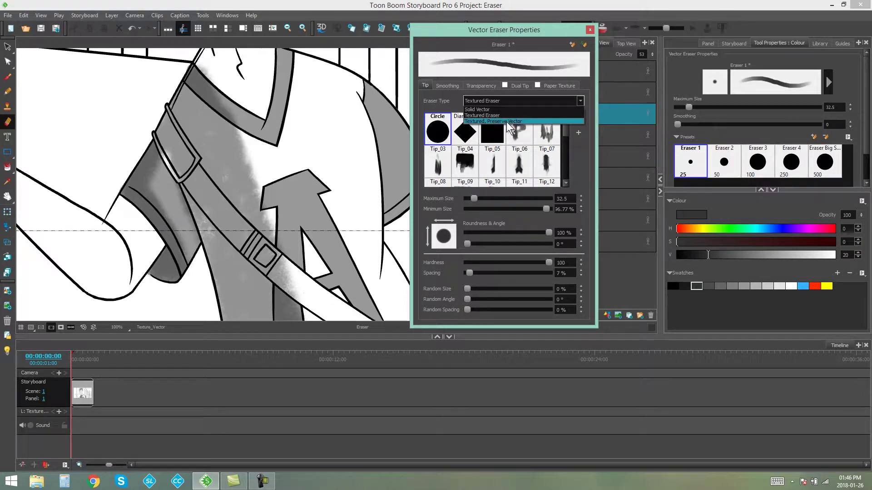
key(Escape)
drag(549, 264, 489, 267)
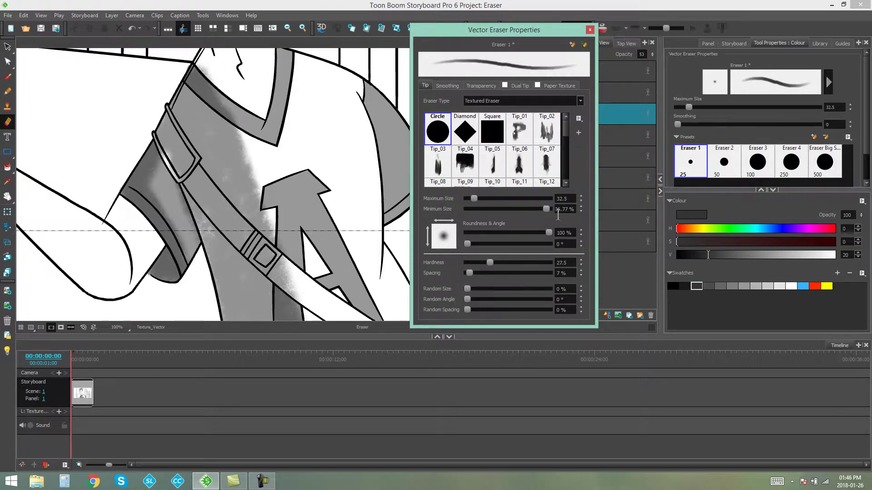
Step: Feather the grey shading edge over the shoulder and down along the strap
click(590, 30)
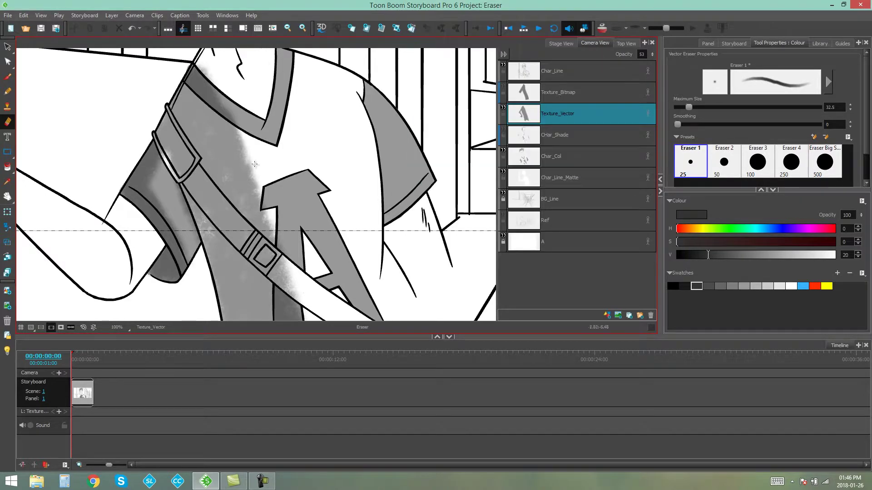
drag(220, 85, 294, 253)
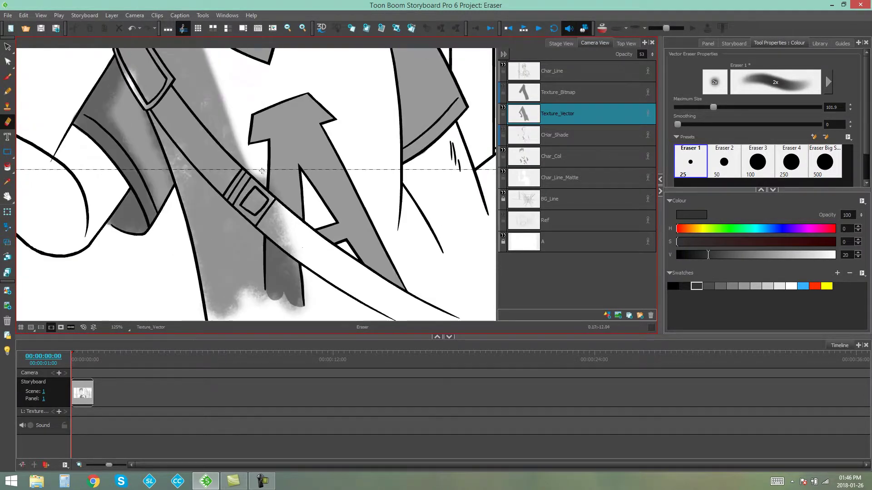
drag(261, 166, 296, 286)
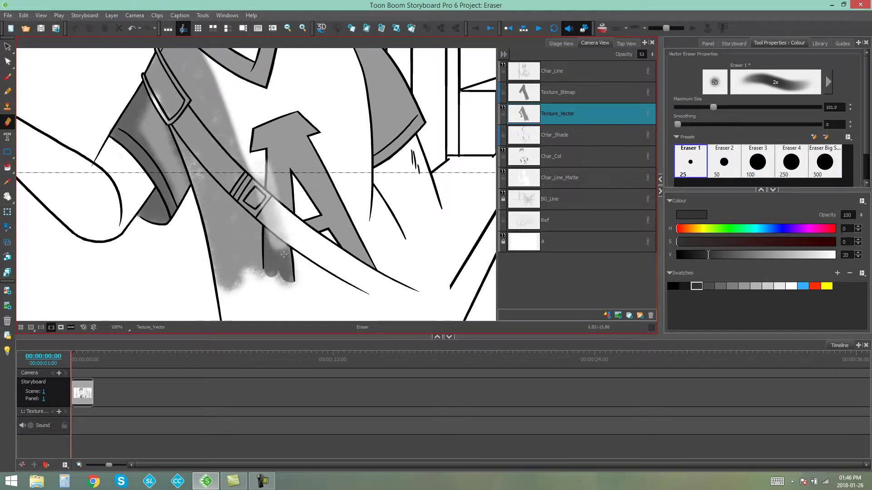
Step: Select the upper-torso shading shape to show its outline
drag(229, 67, 257, 149)
key(alt+s)
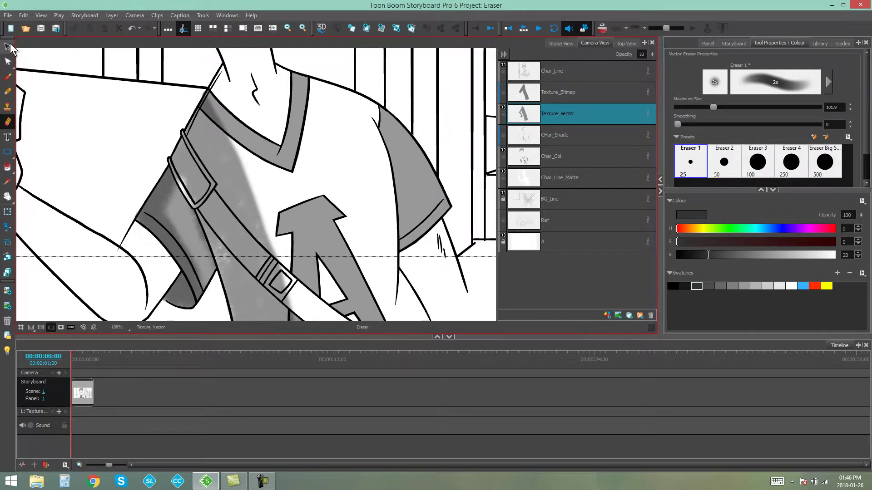
click(238, 172)
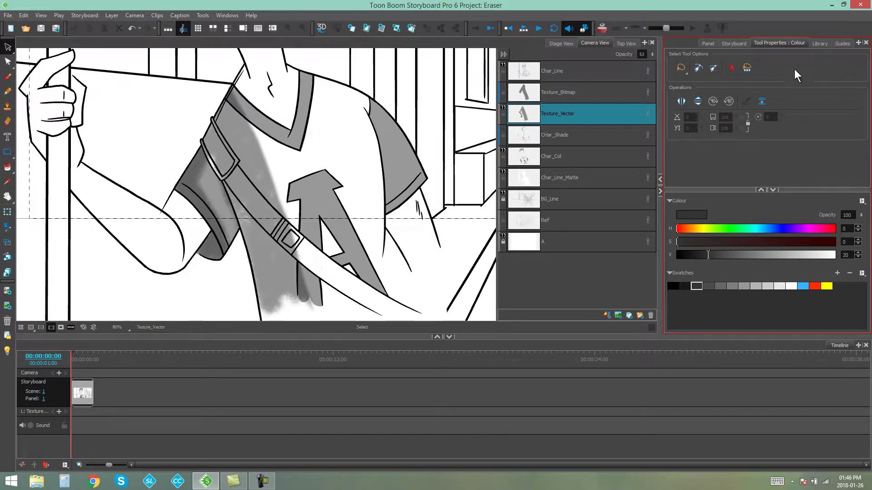
Step: Set the eraser to Textured, Preserve Vector with slightly higher hardness
click(7, 122)
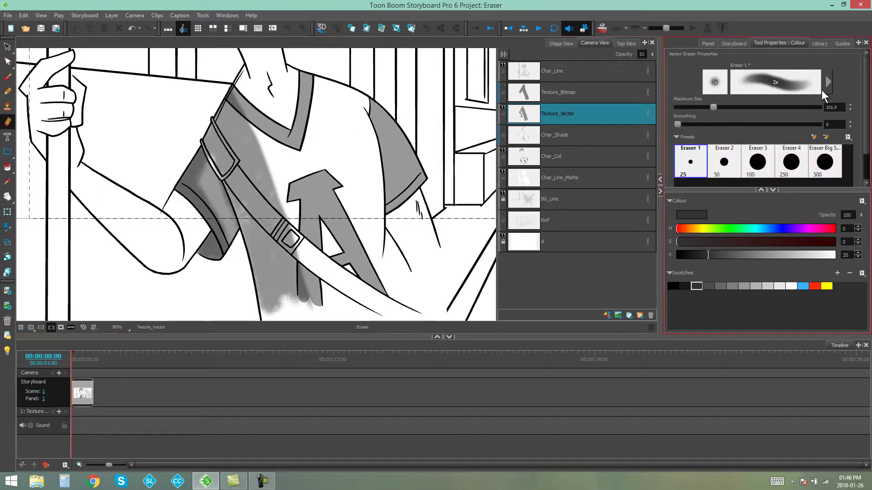
click(827, 86)
click(542, 101)
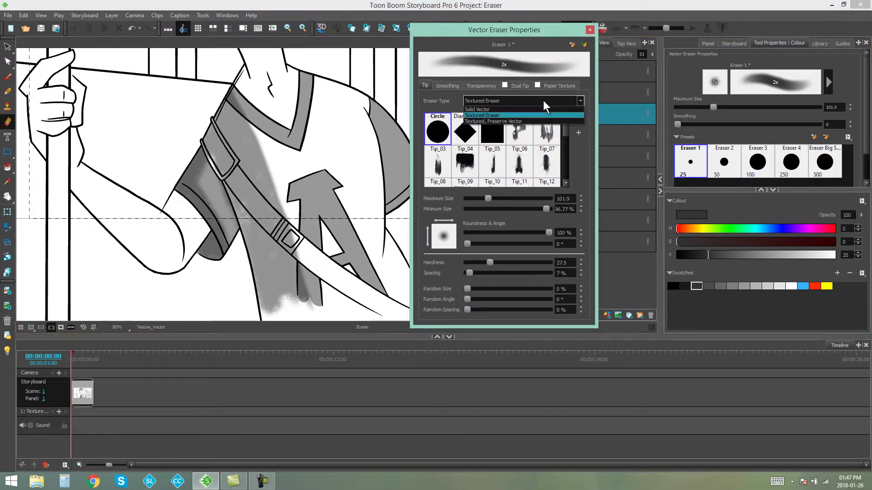
click(490, 121)
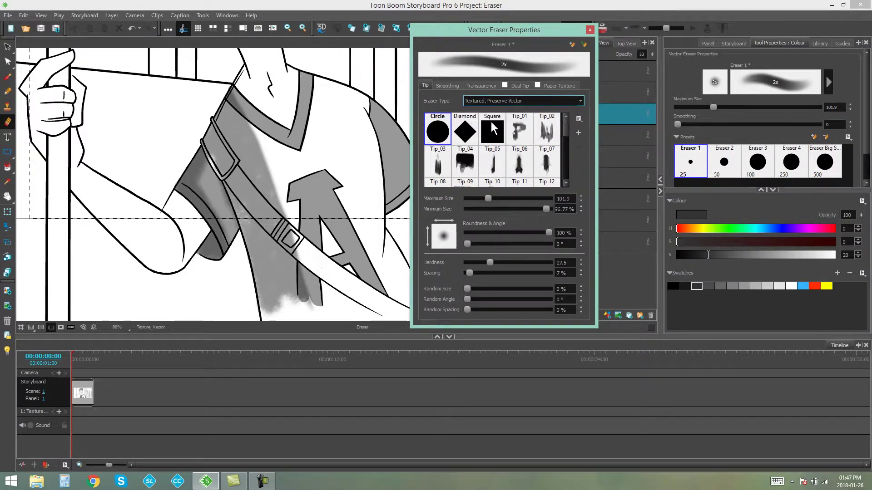
drag(489, 262, 495, 261)
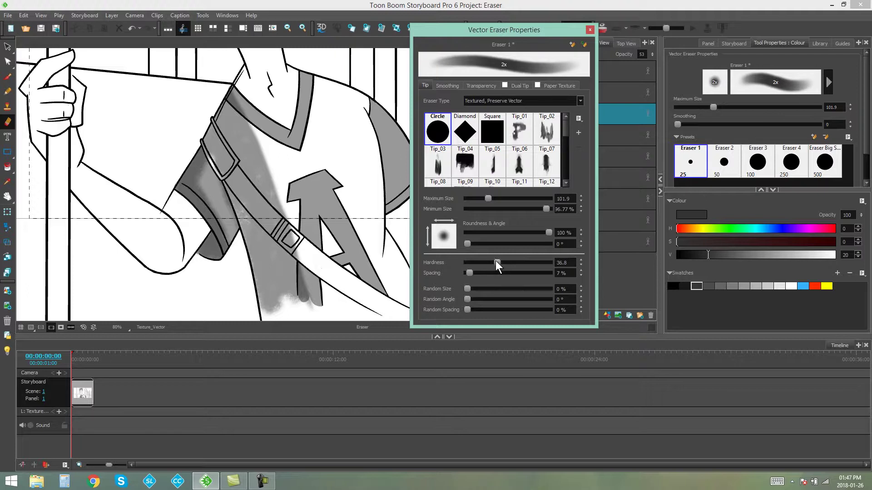
click(590, 29)
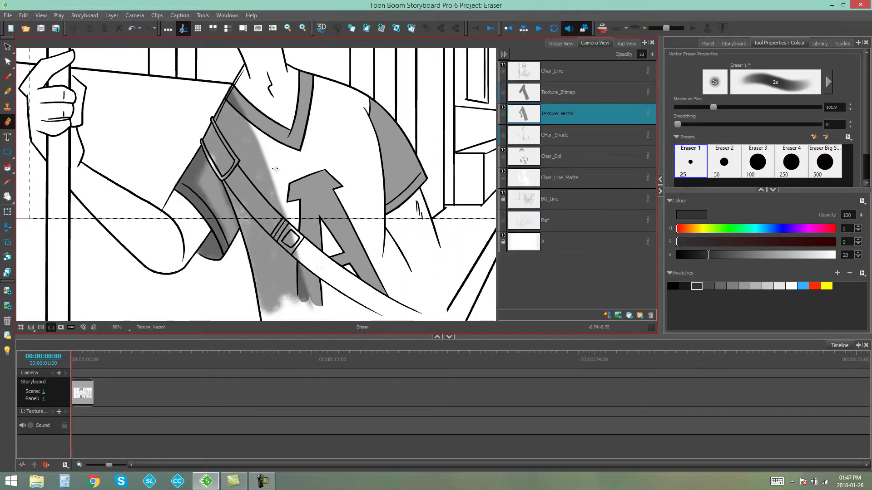
Step: Erase shading near the shoulder, undo it, and select the vector shading to show its envelope
drag(246, 99, 316, 312)
key(ctrl+z)
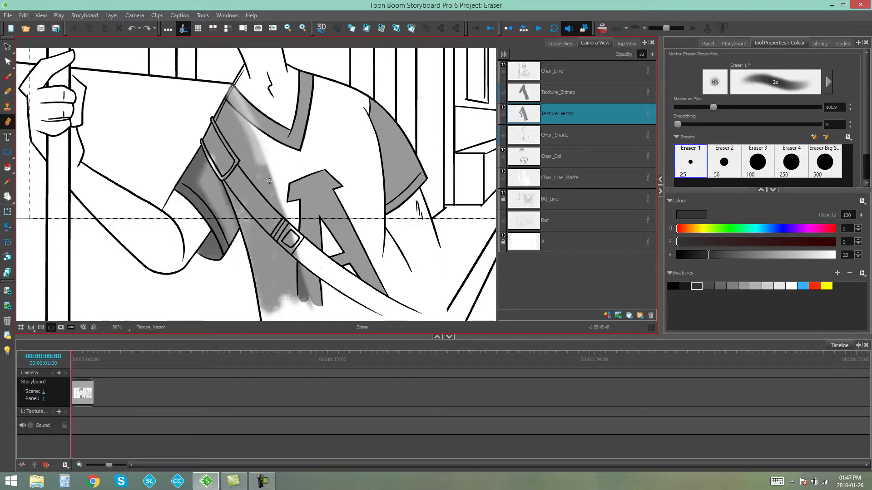
scroll(263, 167, up, 1)
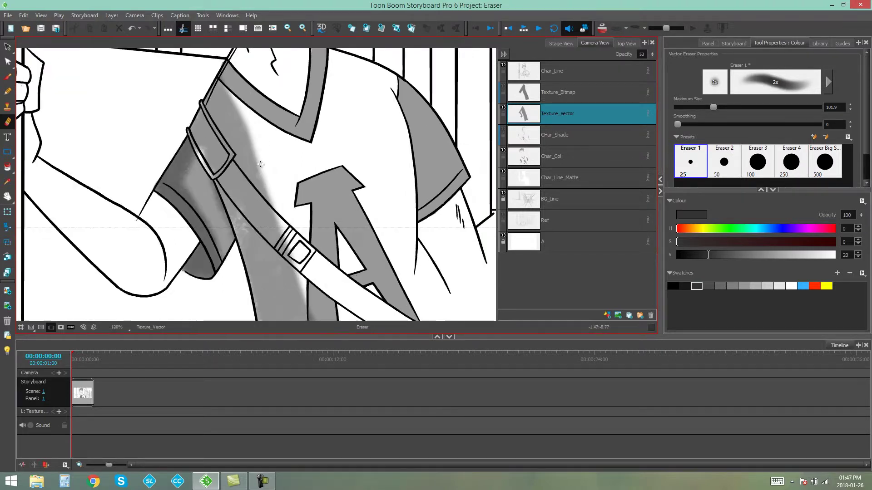
scroll(263, 166, up, 2)
scroll(264, 167, up, 2)
drag(263, 167, 256, 233)
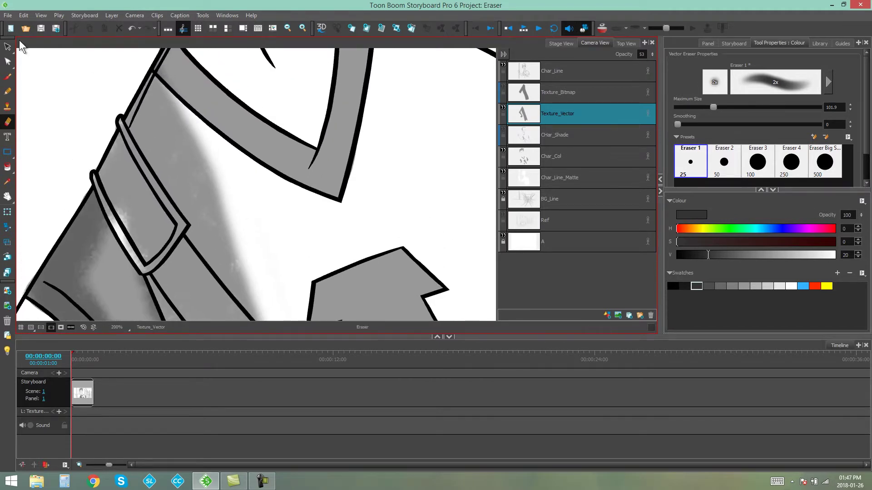
click(7, 46)
click(191, 183)
scroll(292, 233, down, 1)
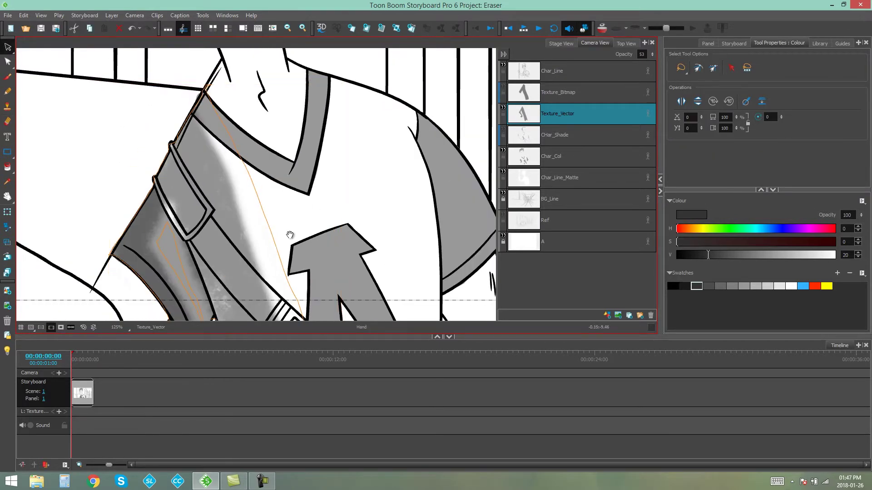
scroll(268, 107, down, 1)
scroll(305, 293, down, 1)
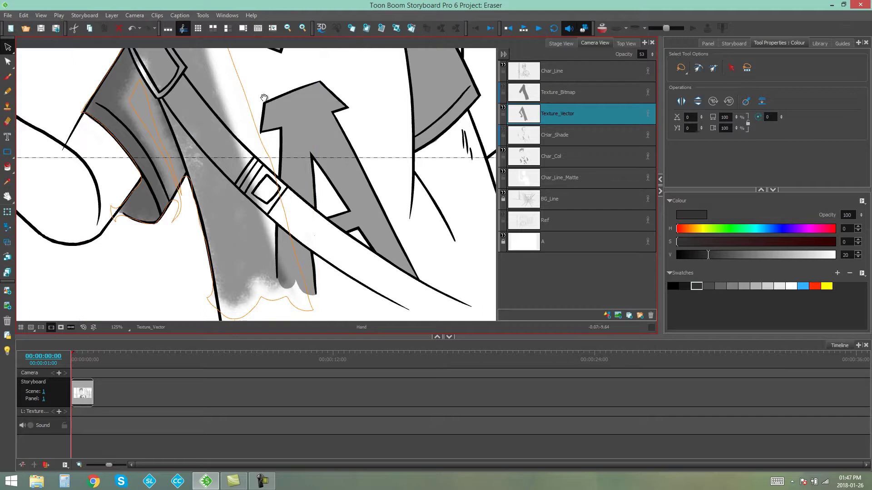
Step: Review the lower shading across the shirt, then hide the Texture_Vector shading
drag(280, 158, 297, 248)
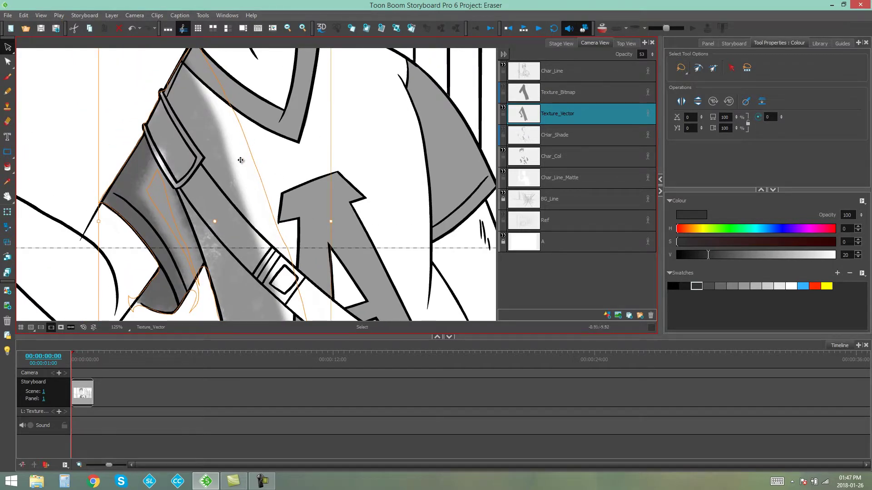
mouse_move(298, 185)
mouse_down()
mouse_move(338, 220)
mouse_move(319, 110)
mouse_move(332, 223)
mouse_move(263, 235)
mouse_move(287, 157)
mouse_move(291, 205)
mouse_up()
key(Delete)
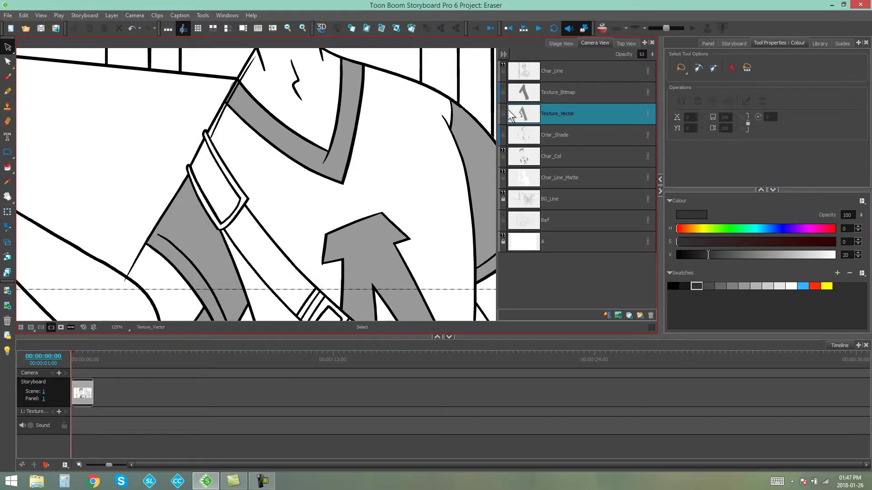
Step: Make Texture_Bitmap active and set the bitmap eraser hardness to 100
click(559, 93)
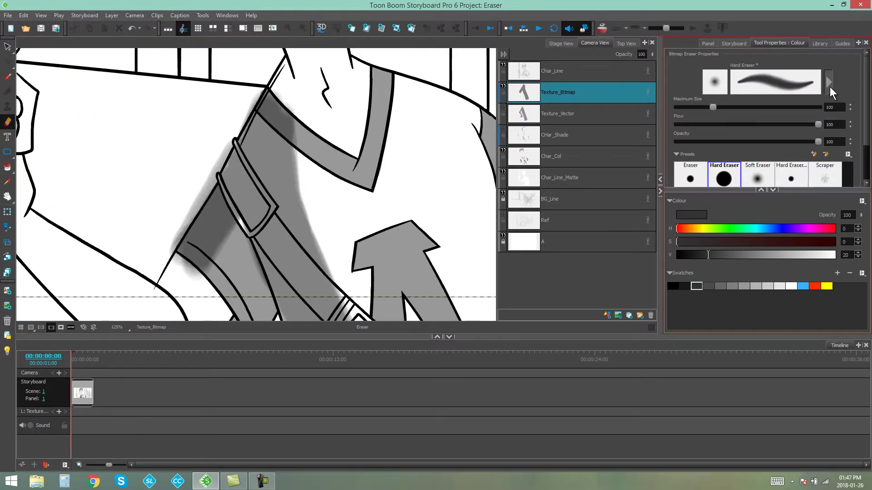
click(828, 83)
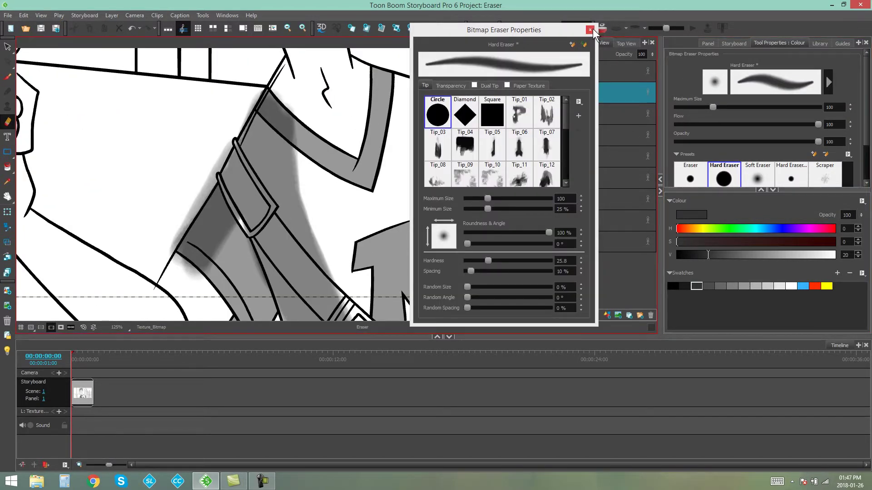
drag(489, 260, 553, 259)
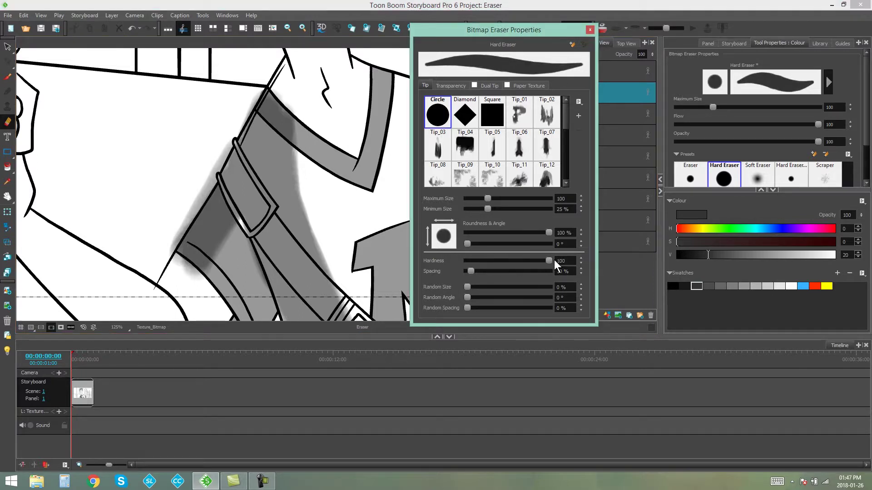
click(590, 30)
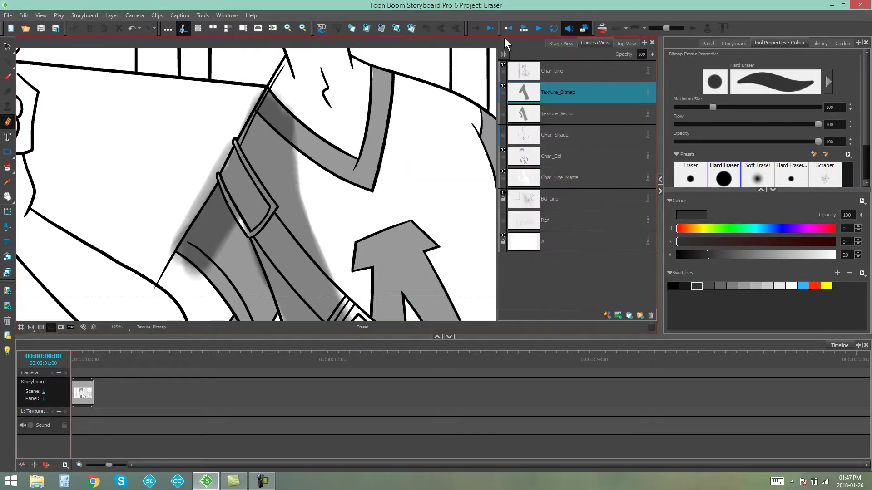
Step: Select the bitmap shading to show its bounds, then clear the selection
click(7, 46)
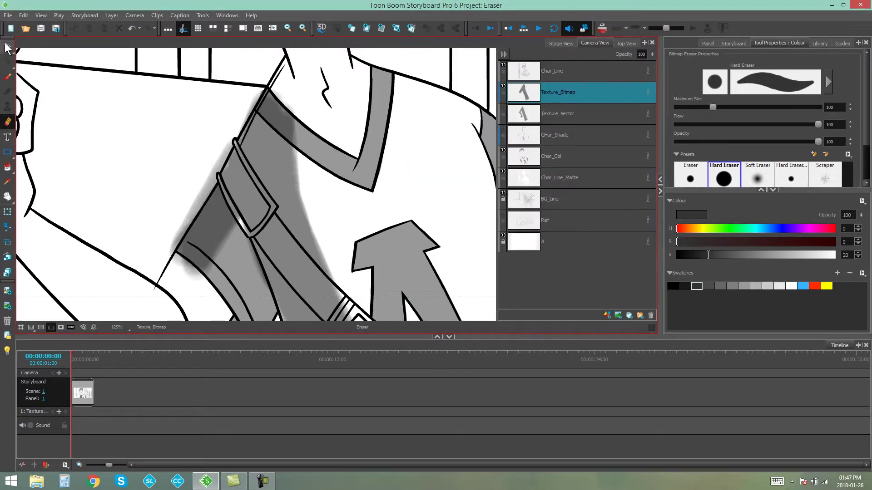
click(267, 174)
scroll(269, 156, down, 3)
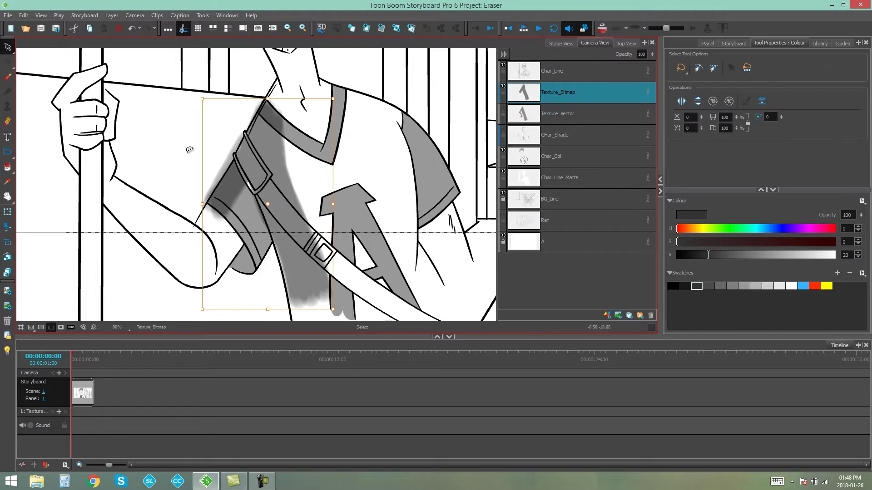
click(165, 165)
scroll(219, 175, up, 1)
scroll(219, 175, up, 1)
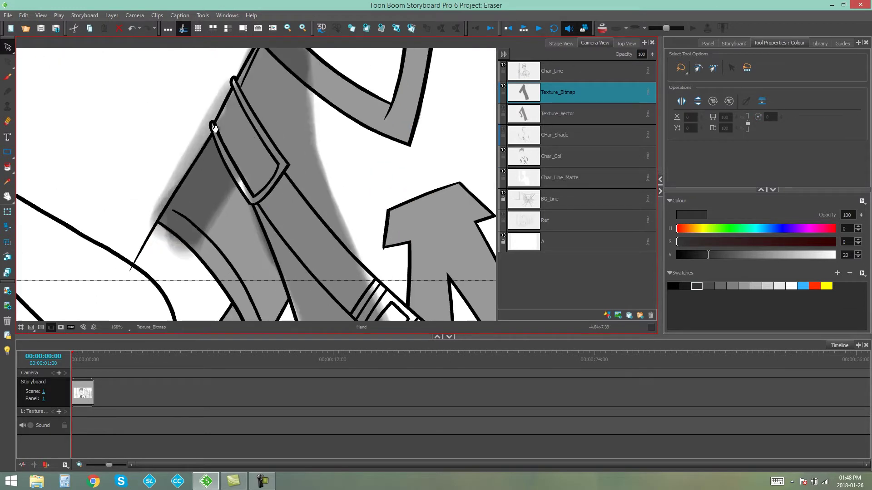
scroll(228, 140, up, 1)
Step: Shrink the bitmap eraser to 60.9 and trim shading along the strap's left edge
key(alt+e)
drag(222, 140, 216, 142)
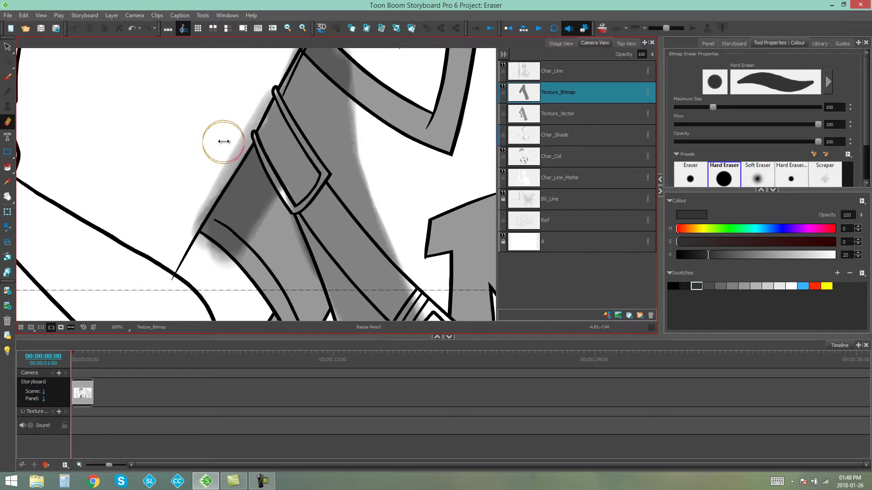
mouse_move(264, 93)
mouse_down()
mouse_move(179, 232)
mouse_move(281, 98)
mouse_move(235, 198)
mouse_up()
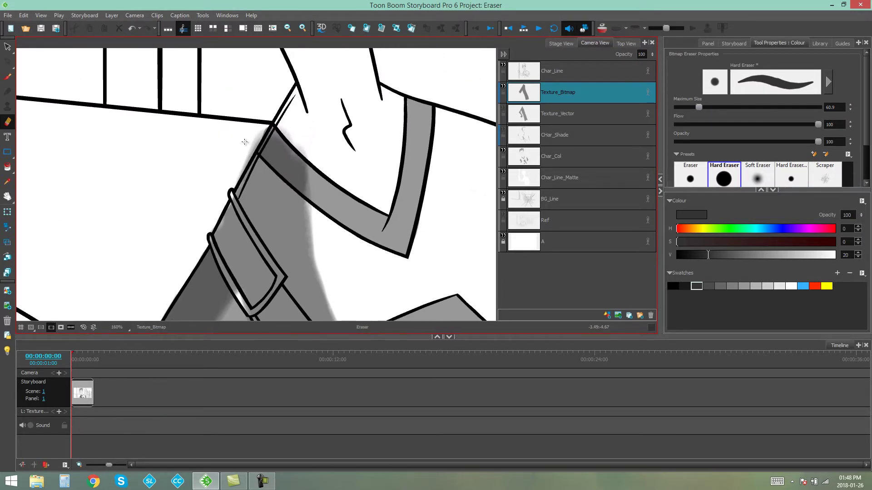
mouse_move(254, 134)
mouse_down()
mouse_move(220, 205)
mouse_move(207, 153)
mouse_up()
scroll(225, 188, down, 3)
click(8, 47)
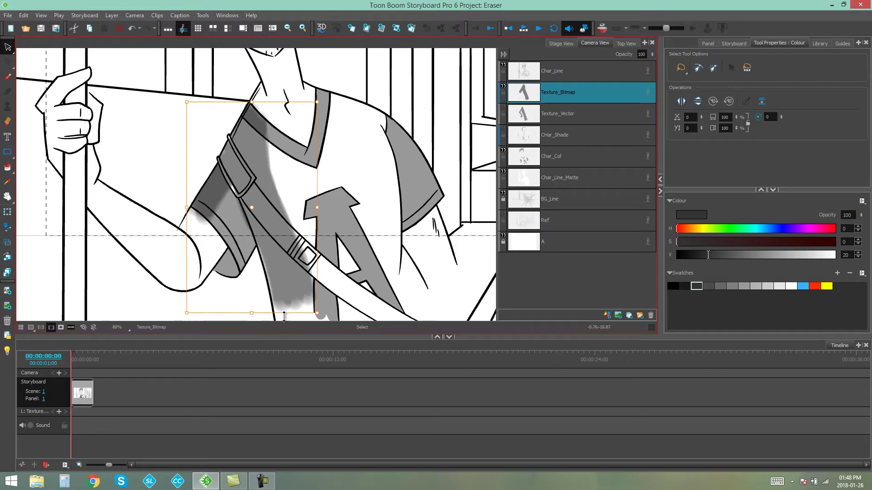
scroll(225, 183, up, 1)
Step: Lower the bitmap eraser hardness to 28
click(8, 121)
click(827, 83)
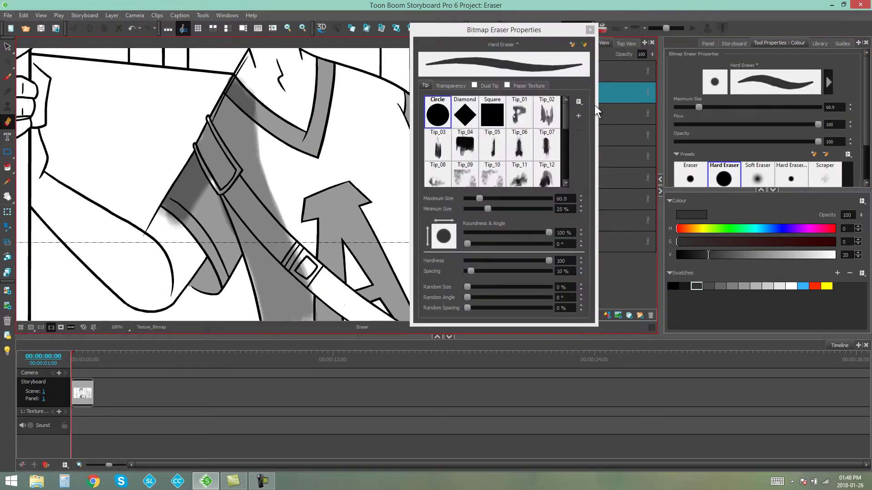
drag(512, 32, 515, 32)
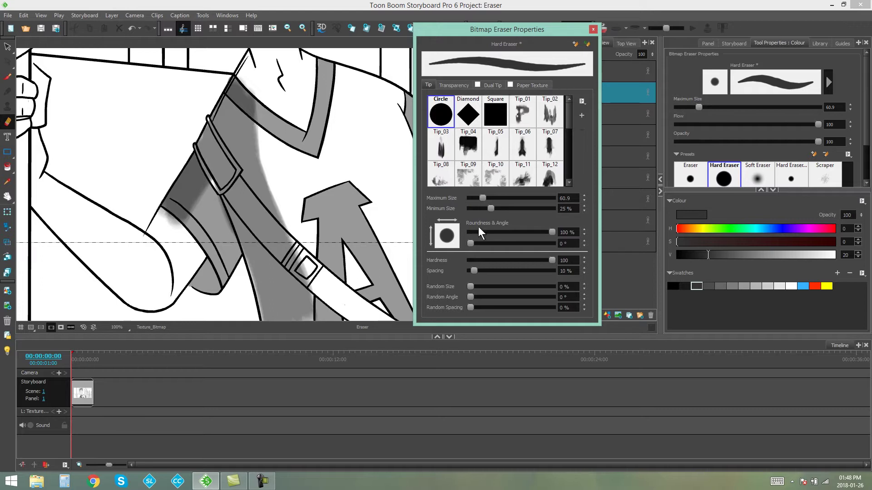
drag(552, 261, 493, 263)
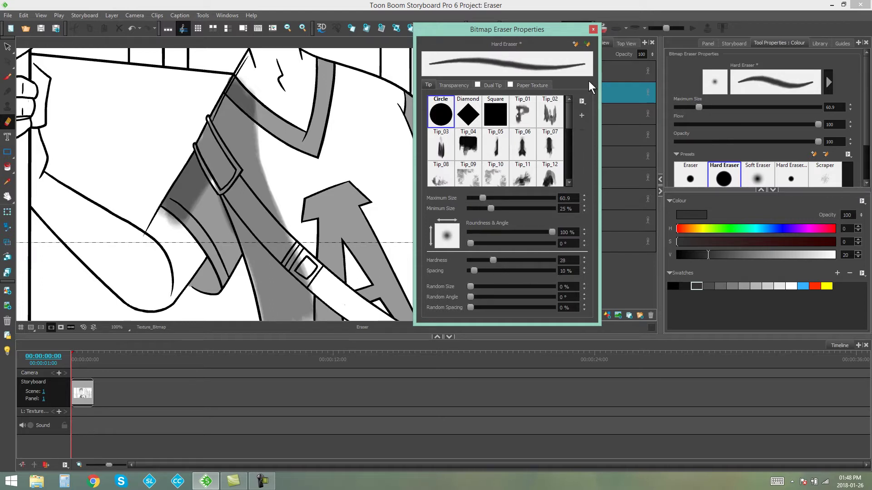
click(592, 30)
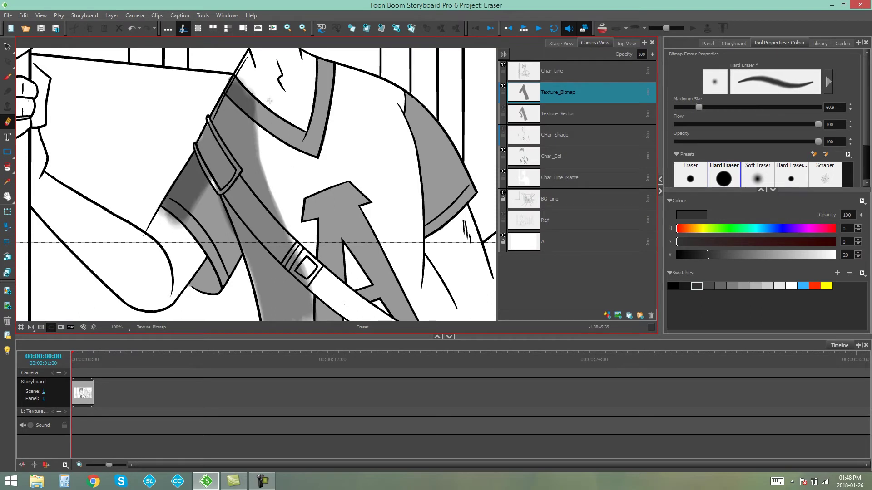
Step: Enlarge the eraser to 119.9, erase along the strap and undo, then show the bitmap shading's bounds
drag(268, 128, 268, 126)
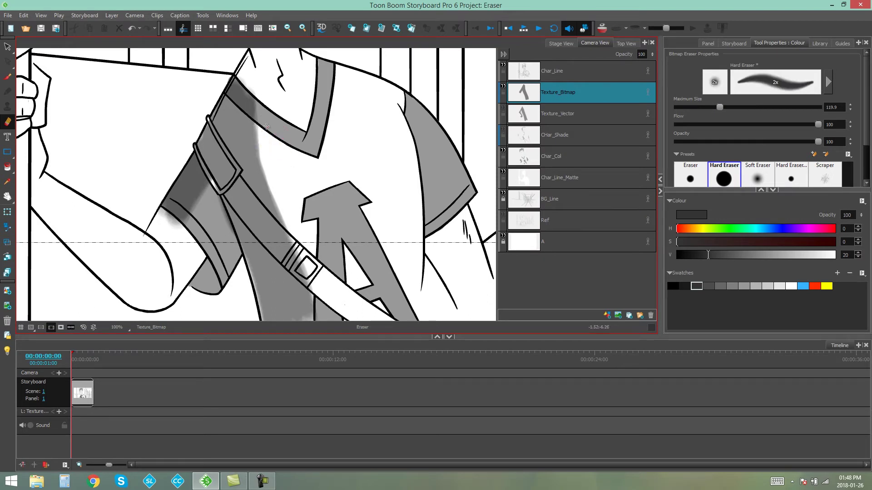
drag(253, 91, 332, 320)
key(ctrl+z)
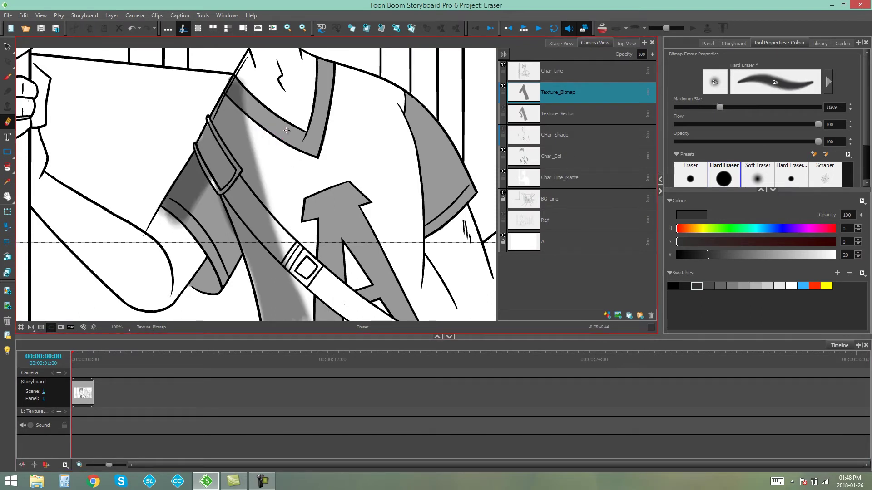
click(8, 47)
click(237, 198)
scroll(237, 198, down, 3)
scroll(305, 99, up, 2)
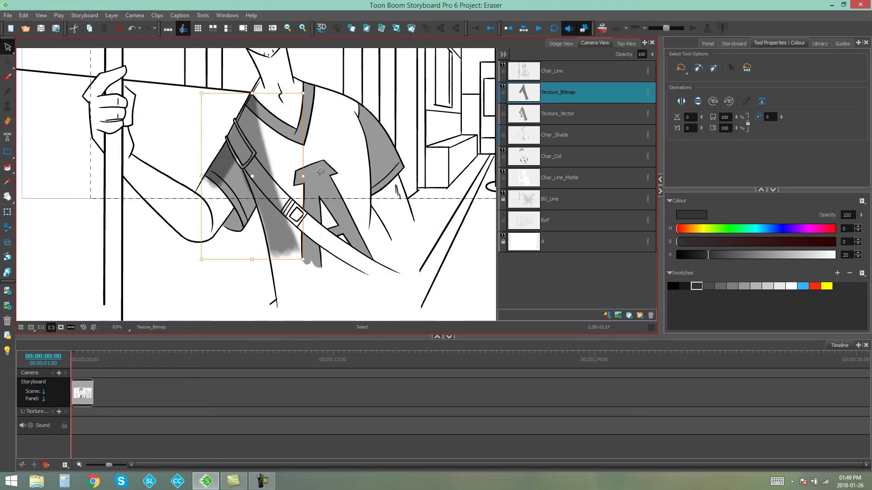
click(346, 120)
scroll(345, 120, up, 2)
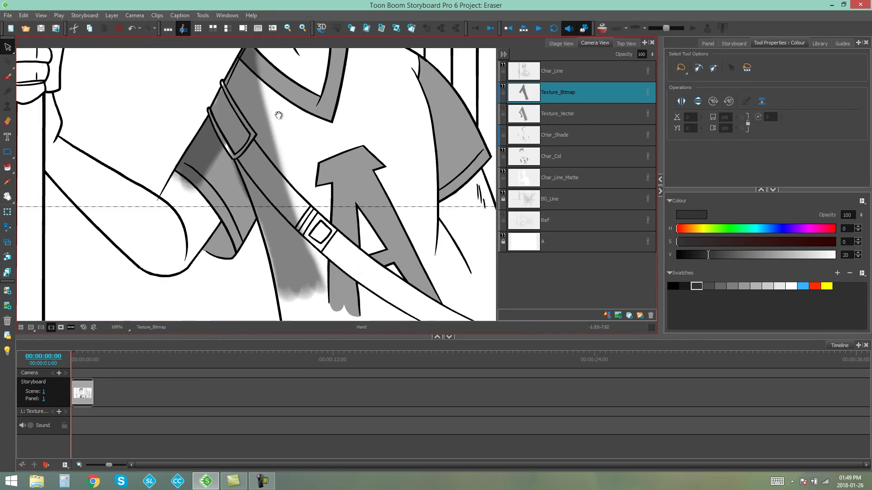
scroll(307, 118, up, 1)
scroll(274, 117, up, 1)
mouse_move(275, 116)
mouse_down()
mouse_move(288, 135)
mouse_move(277, 208)
mouse_up()
scroll(277, 207, down, 1)
scroll(277, 207, down, 2)
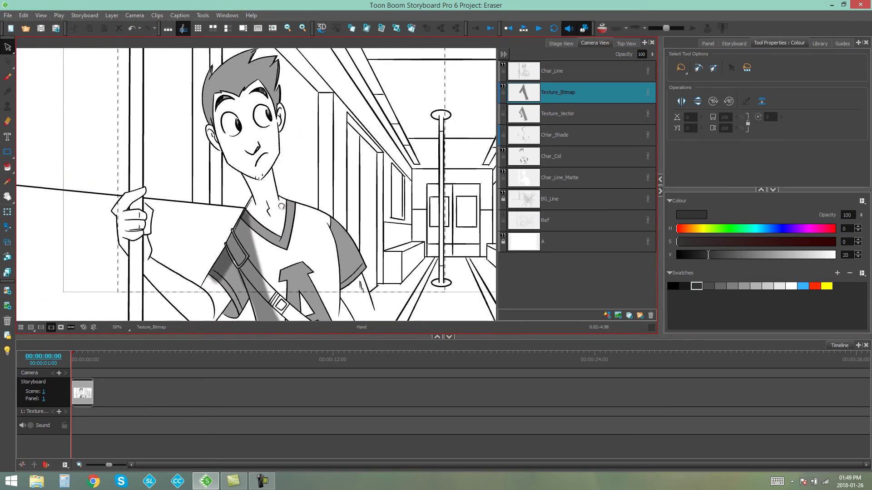